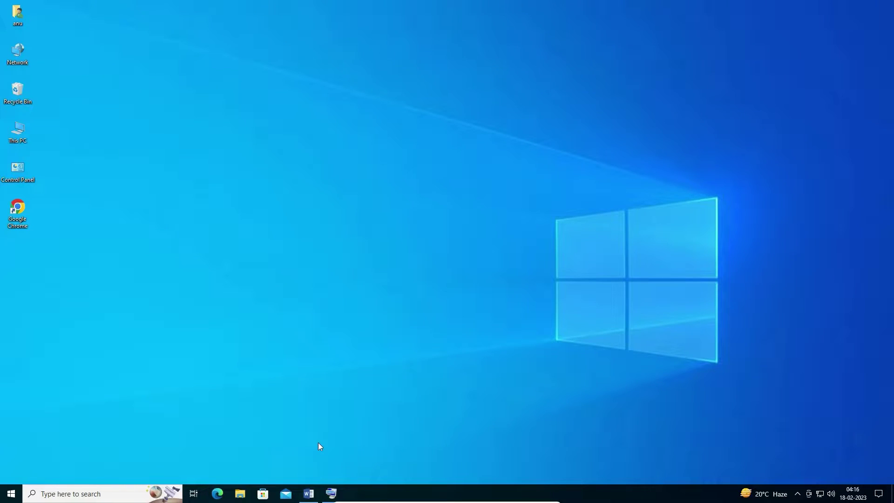
Restore Document1, enter a test € sign with Alt+0128, then delete it
{"action": "left_click", "coordinate": [308, 493]}
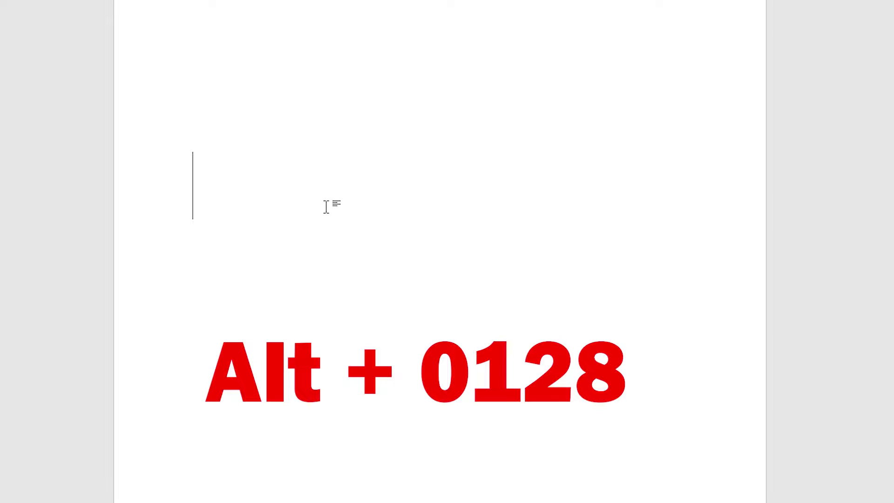
{"action": "type", "text": "€"}
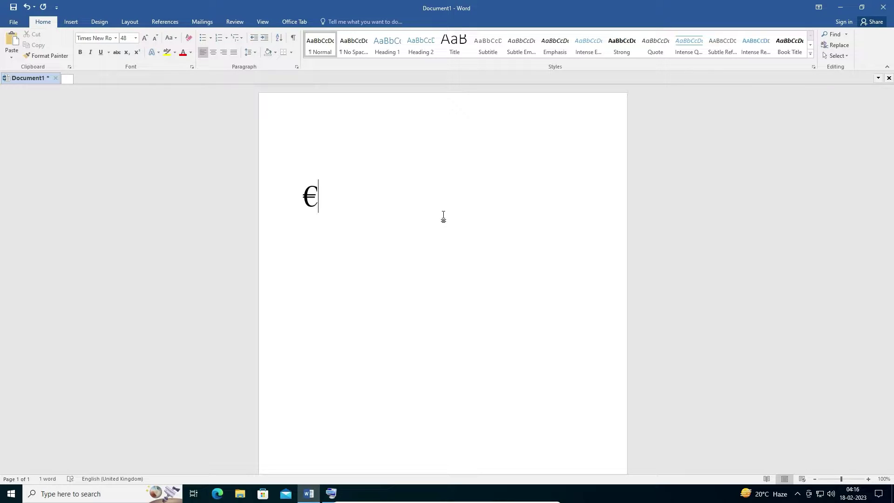
{"action": "key", "text": "BackSpace"}
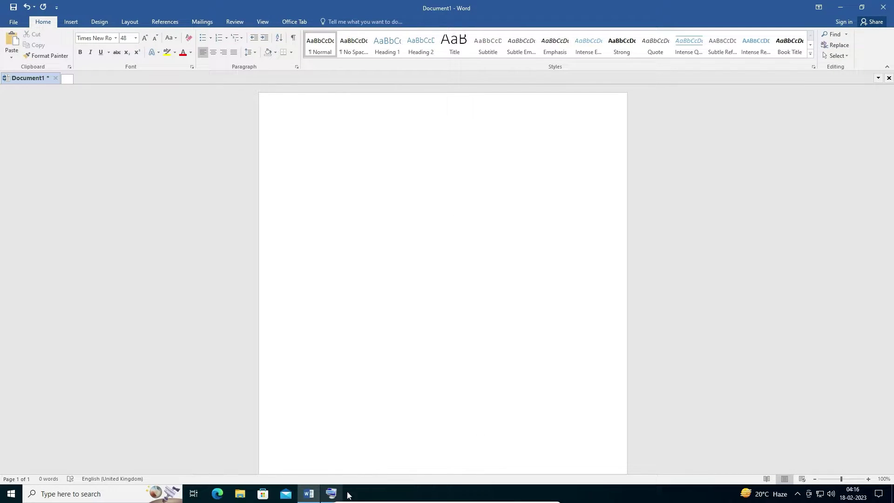
{"action": "left_click", "coordinate": [331, 495]}
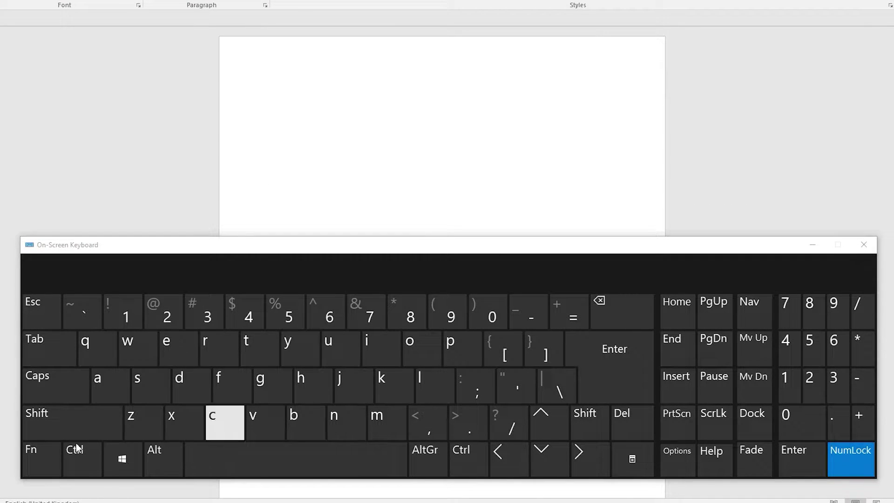
{"action": "key", "text": "ctrl"}
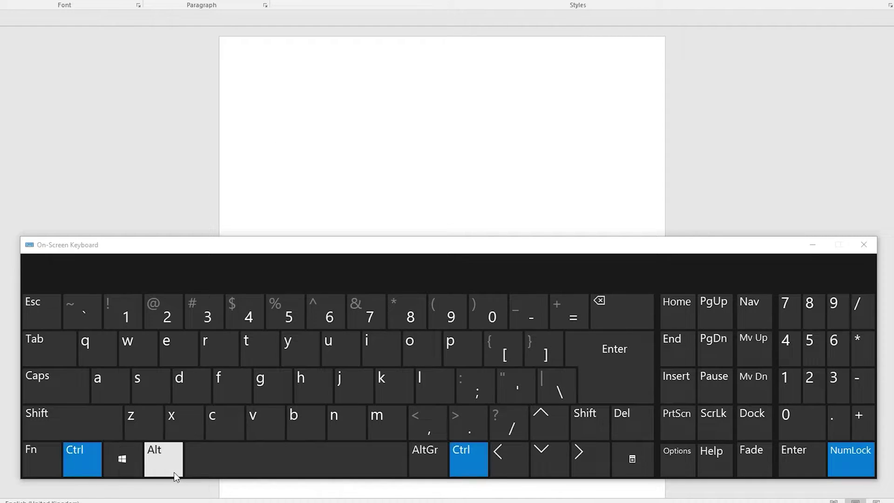
{"action": "left_click", "coordinate": [162, 470]}
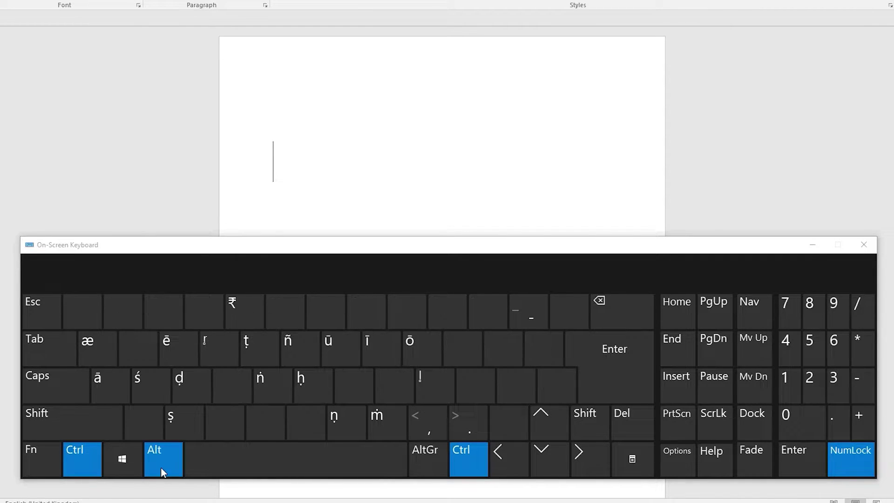
{"action": "left_click", "coordinate": [244, 304]}
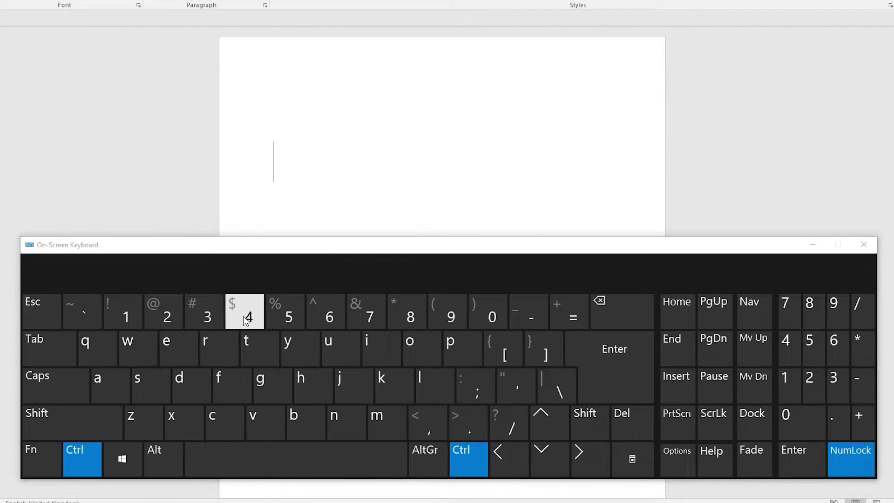
{"action": "key", "text": "alt"}
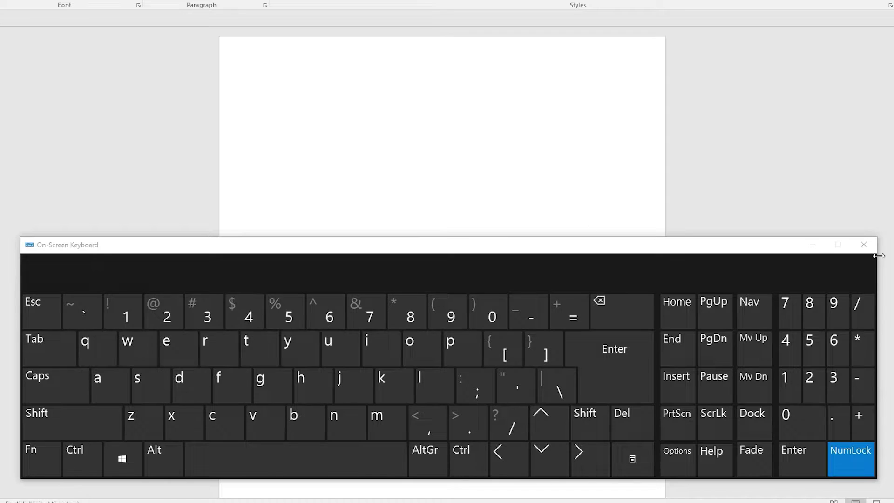
{"action": "left_click", "coordinate": [816, 246]}
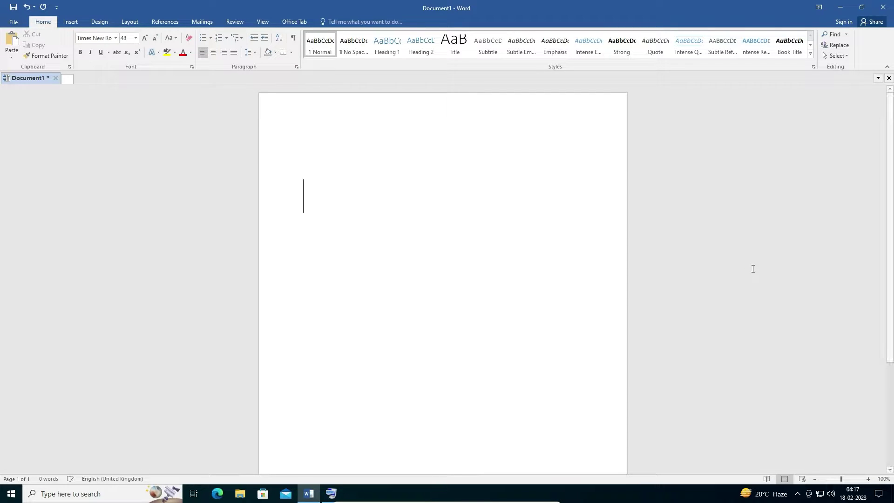
Minimize Word and open Settings from Start, then go to Time & Language > Language
{"action": "left_click", "coordinate": [843, 7]}
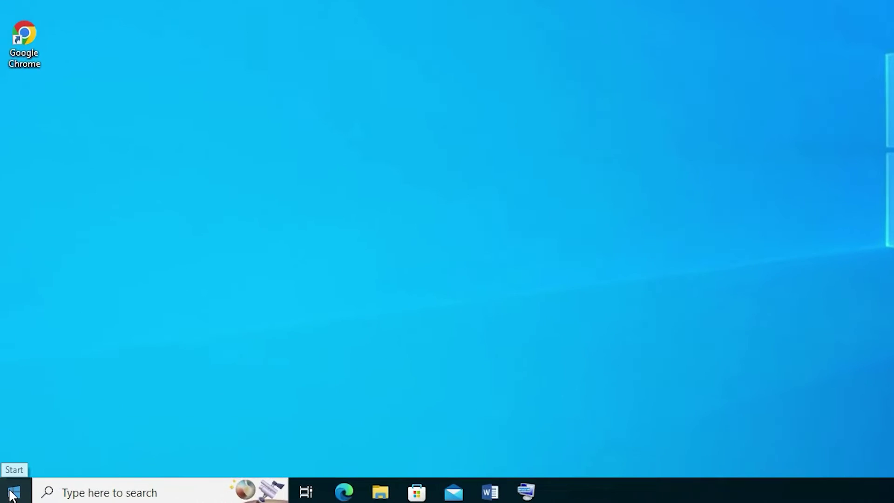
{"action": "left_click", "coordinate": [10, 493]}
{"action": "type", "text": "se"}
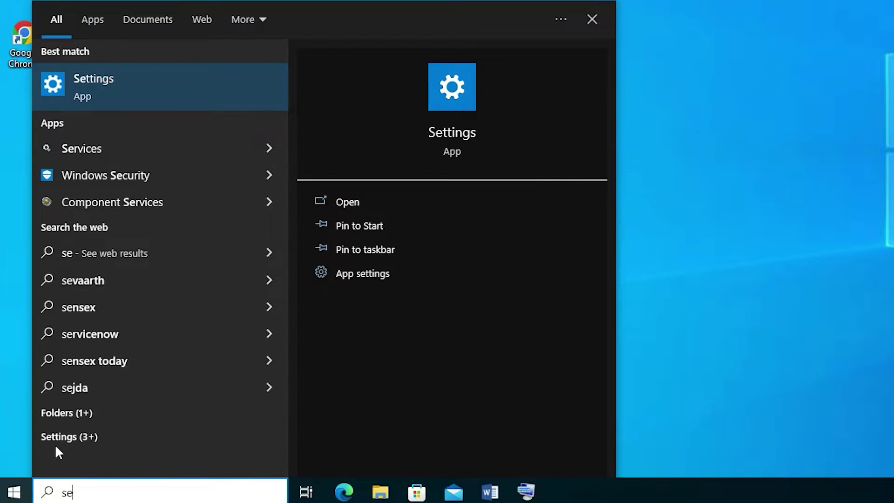
{"action": "left_click", "coordinate": [120, 75]}
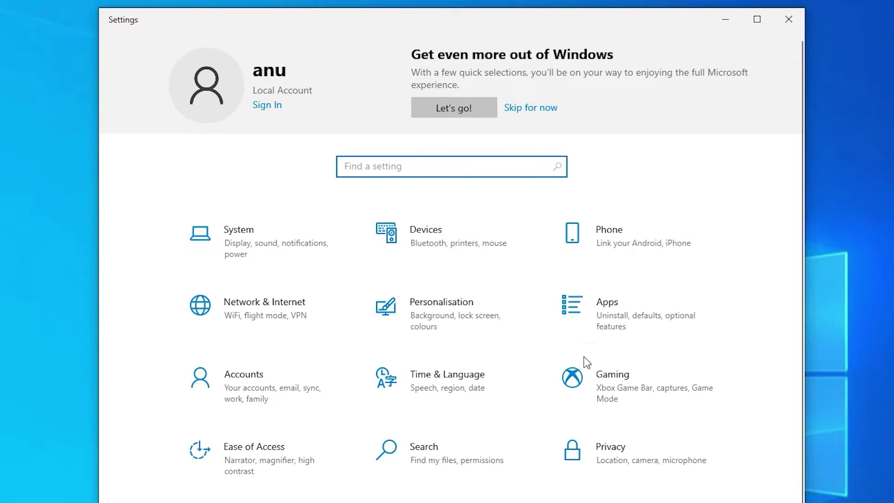
{"action": "left_click", "coordinate": [463, 387]}
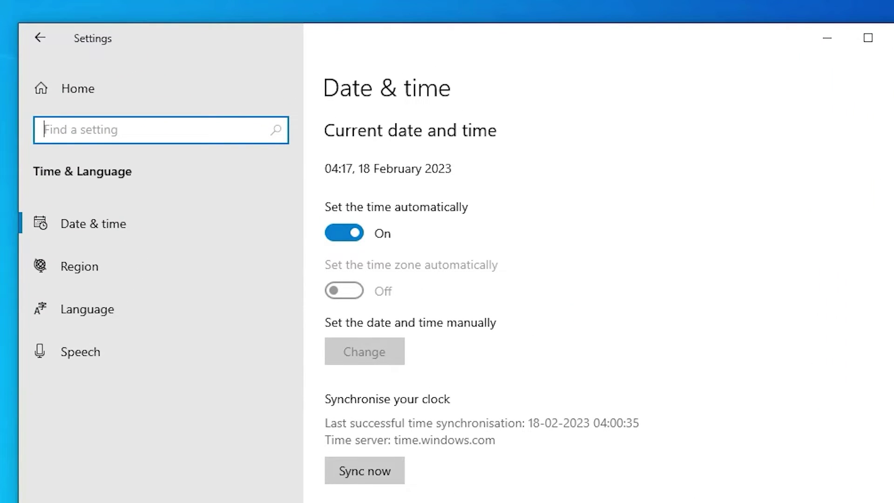
{"action": "left_click", "coordinate": [122, 303]}
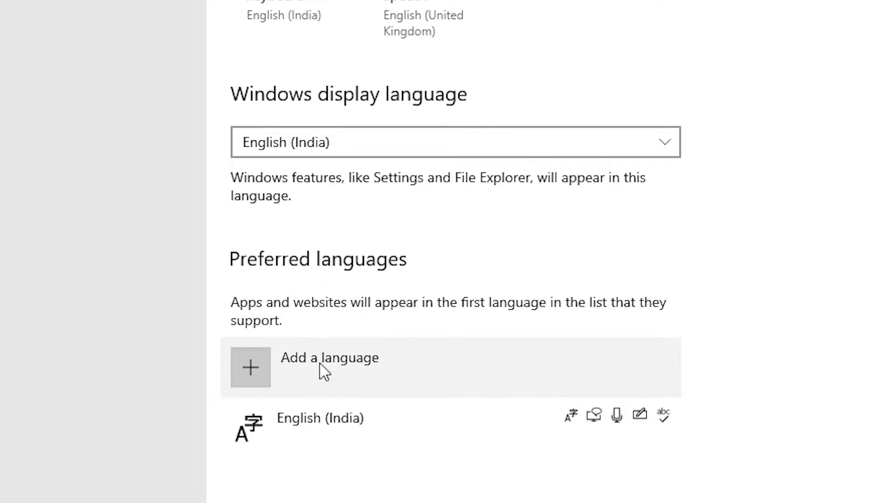
Search 'Engl' in Add a language, then select and install English (United Kingdom)
{"action": "left_click", "coordinate": [352, 370]}
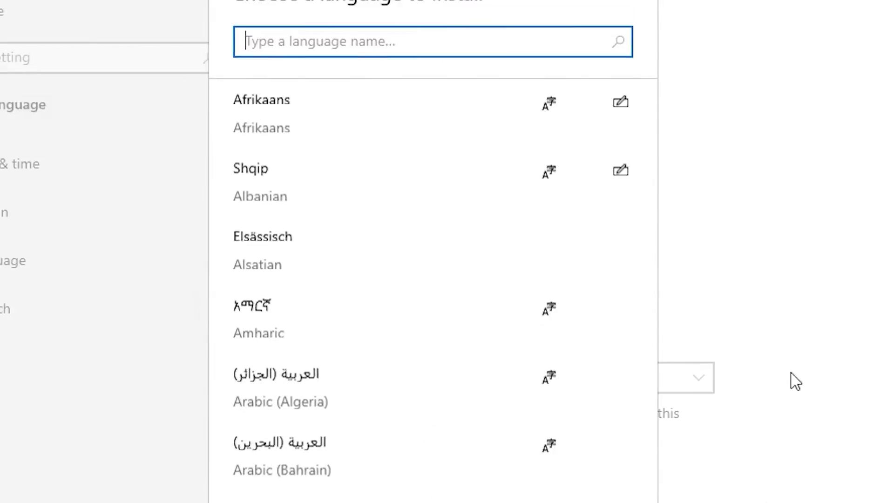
{"action": "type", "text": "Engl"}
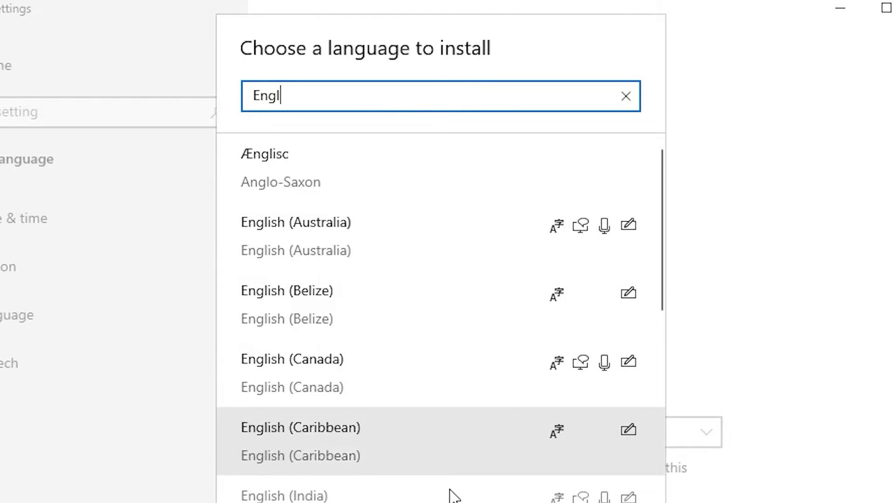
{"action": "scroll", "coordinate": [448, 489], "scroll_direction": "down", "scroll_amount": 10}
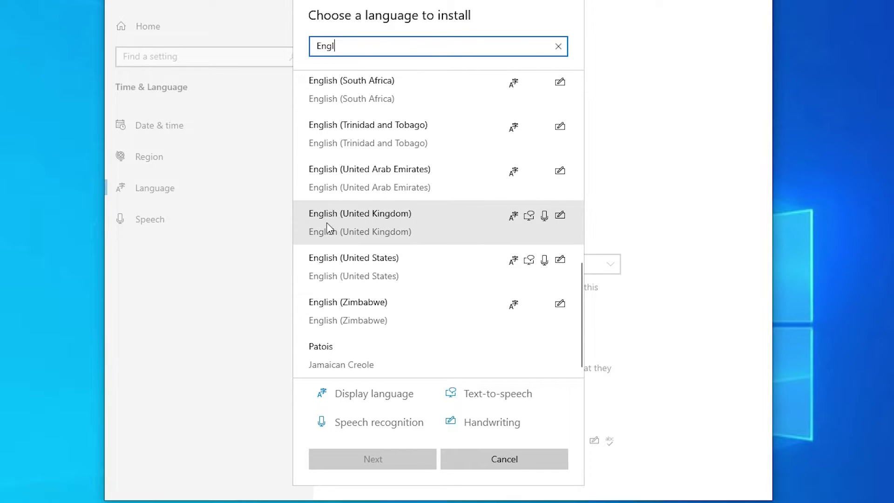
{"action": "left_click", "coordinate": [391, 225]}
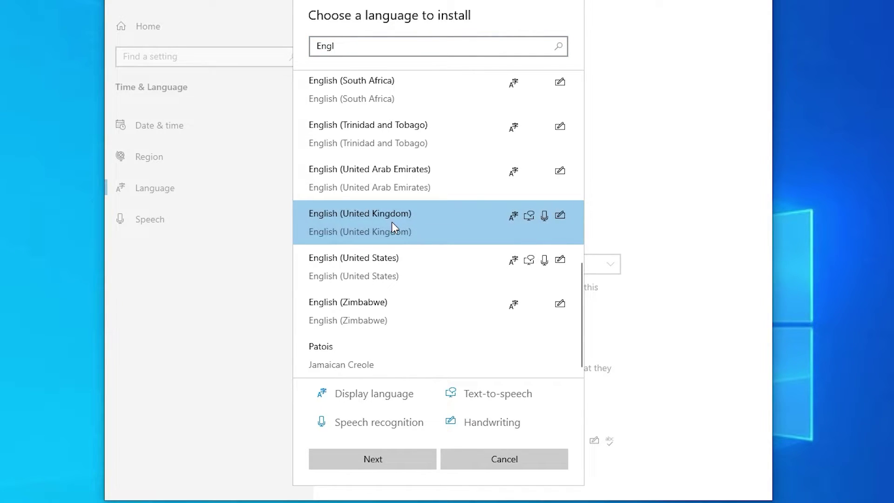
{"action": "left_click", "coordinate": [398, 457]}
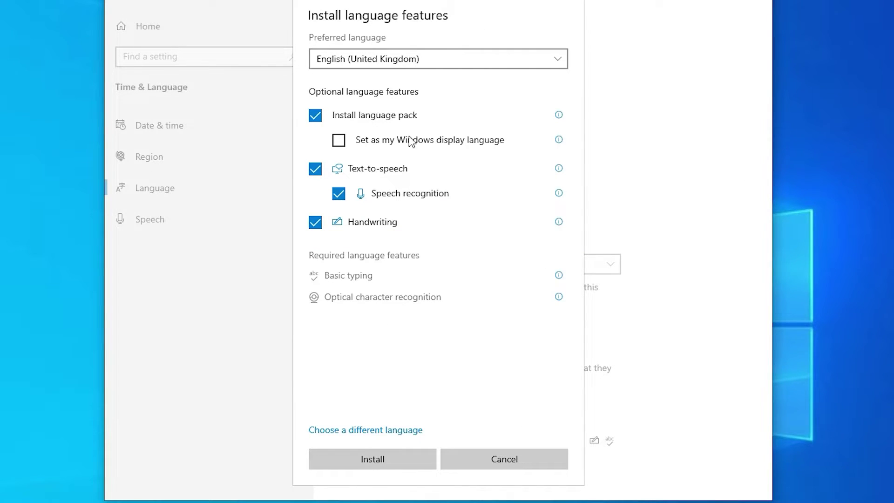
{"action": "left_click", "coordinate": [409, 467]}
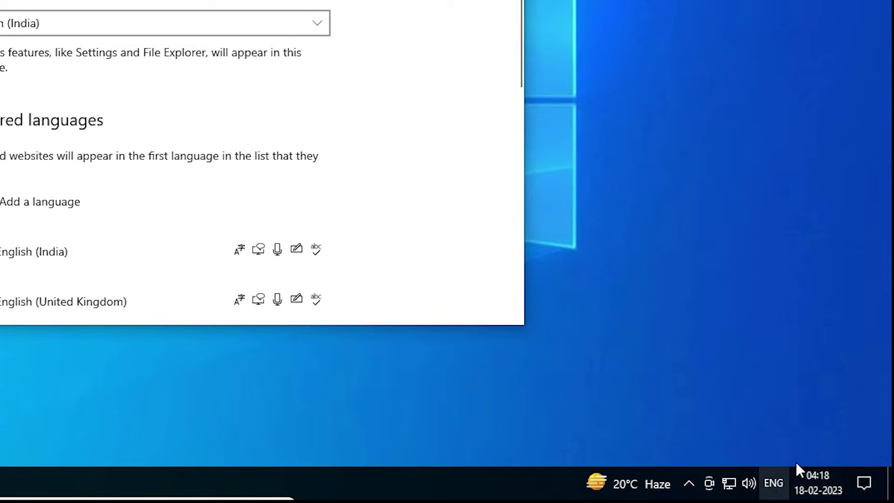
Open Keyboard settings and confirm the language bar stays 'Docked in the taskbar'
{"action": "left_click", "coordinate": [774, 484]}
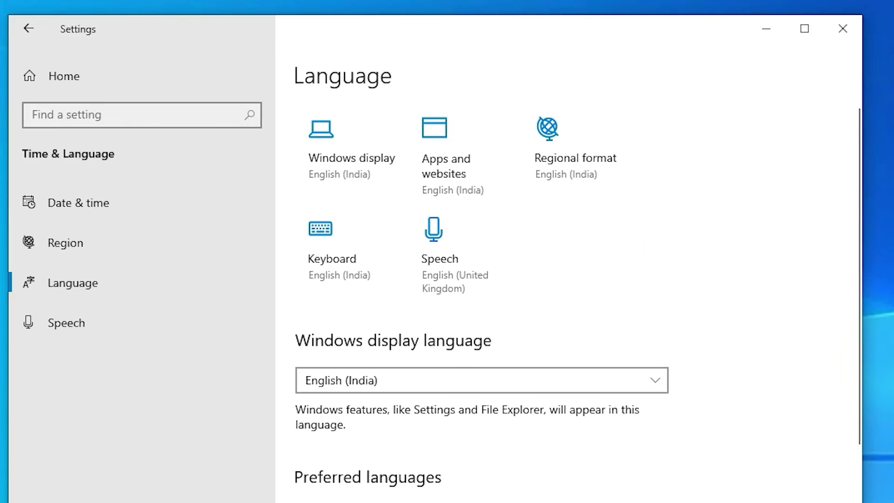
{"action": "left_click", "coordinate": [333, 232]}
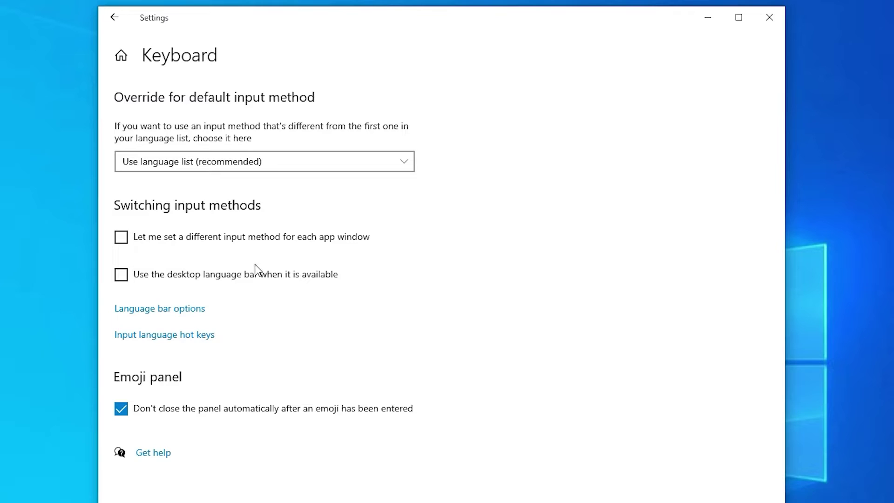
{"action": "left_click", "coordinate": [195, 313]}
{"action": "left_click_drag", "start_coordinate": [4, 40], "coordinate": [252, 92]}
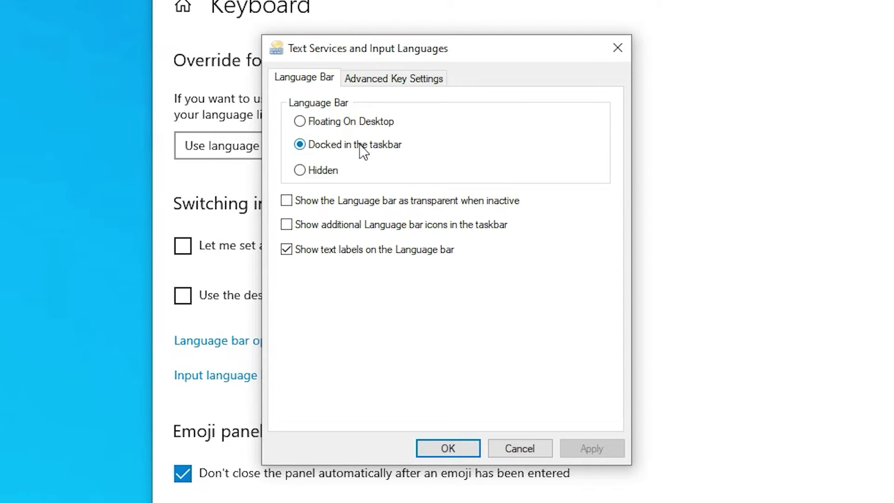
{"action": "left_click", "coordinate": [450, 447]}
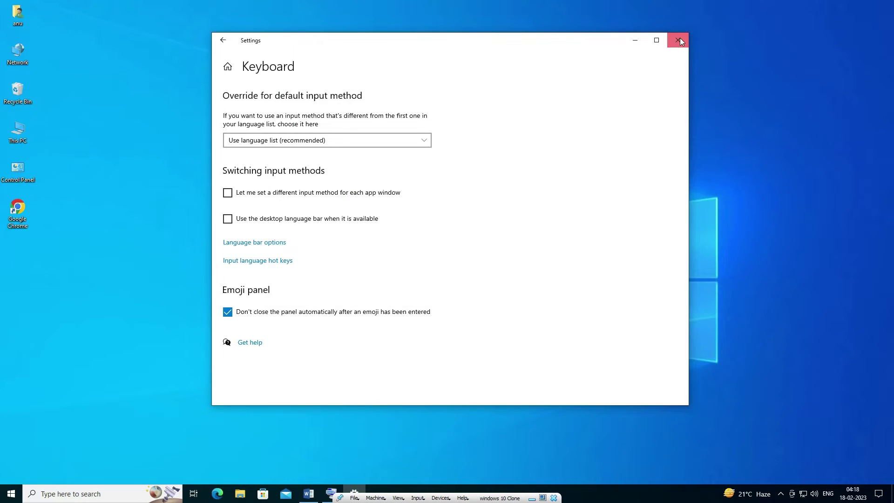
Close Settings, restore Word's Document1 and switch the input language to English (United Kingdom)
{"action": "left_click", "coordinate": [679, 39]}
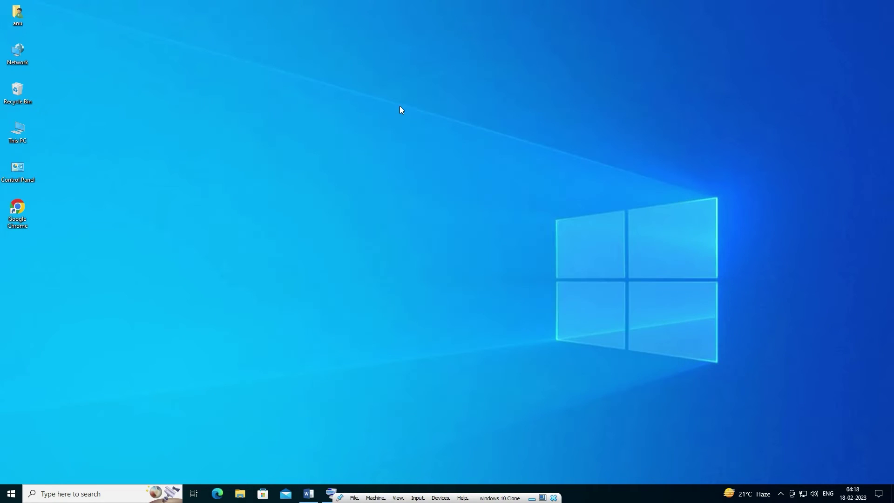
{"action": "mouse_move", "coordinate": [309, 492]}
{"action": "left_click", "coordinate": [300, 460]}
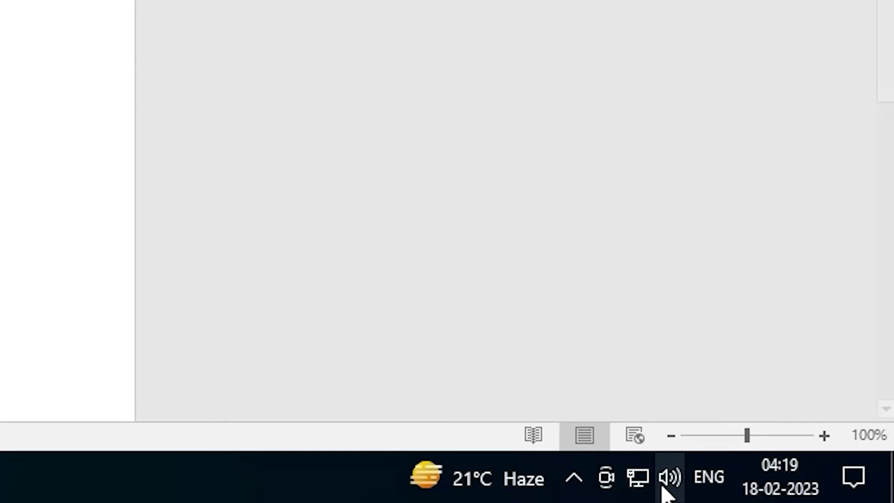
{"action": "left_click", "coordinate": [716, 476]}
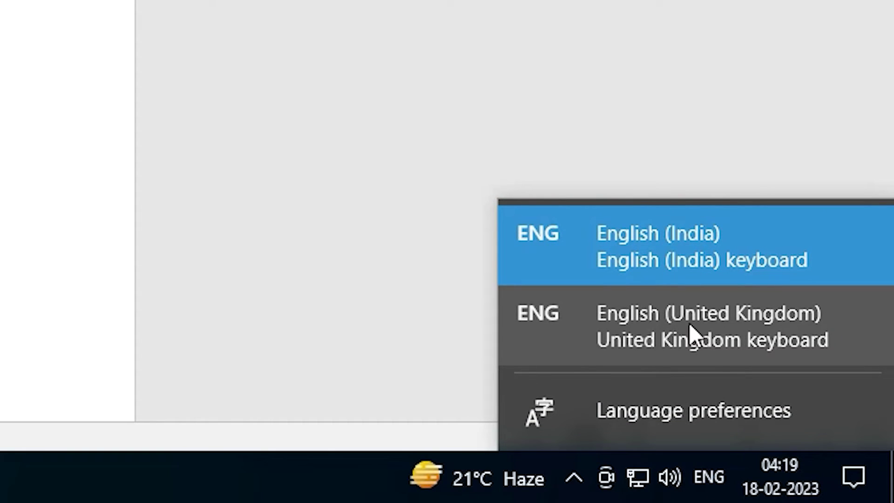
{"action": "left_click", "coordinate": [728, 341]}
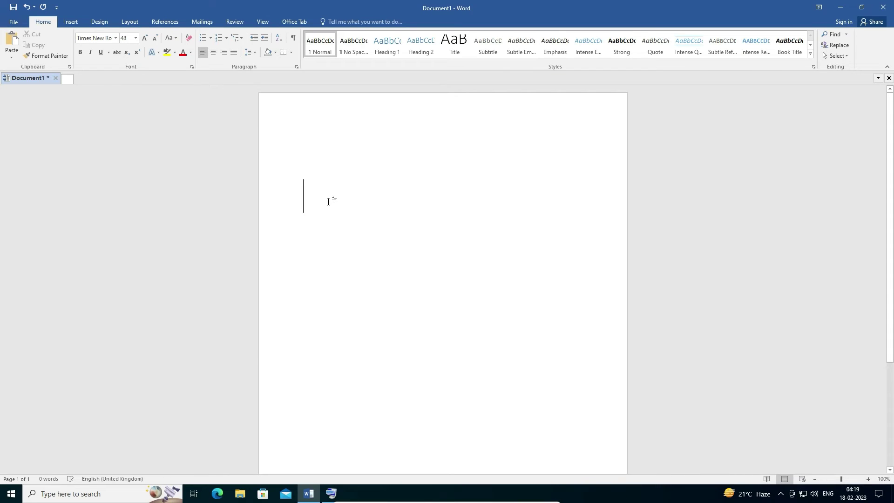
Enter three € signs with the On-Screen Keyboard's Ctrl+Alt keys, then sixteen more
{"action": "left_click", "coordinate": [333, 495]}
{"action": "left_click", "coordinate": [150, 434]}
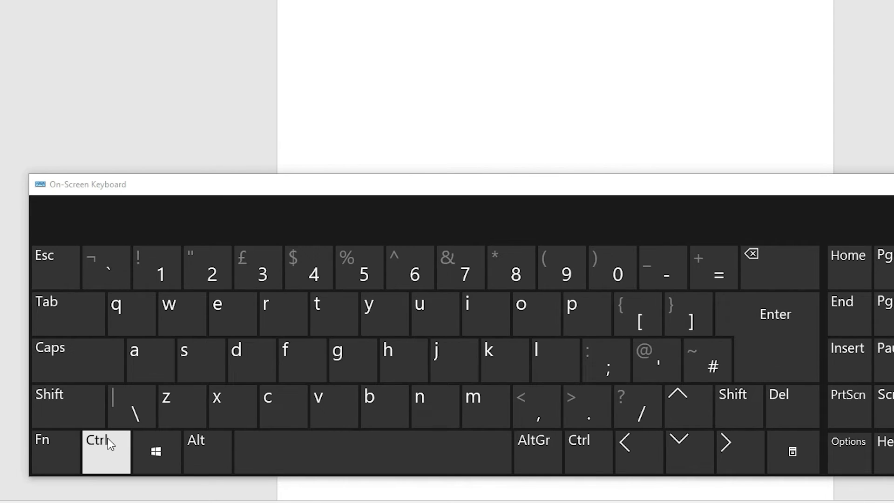
{"action": "left_click", "coordinate": [208, 450]}
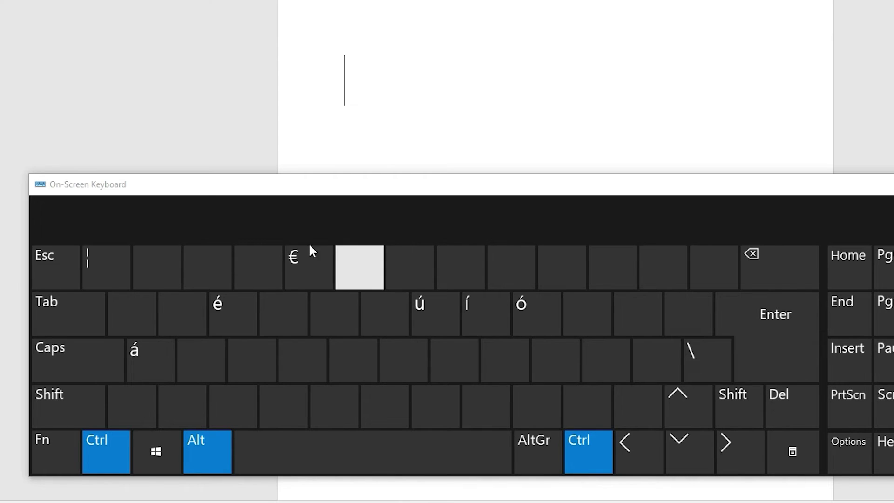
{"action": "left_click", "coordinate": [294, 260]}
{"action": "left_click", "coordinate": [294, 259]}
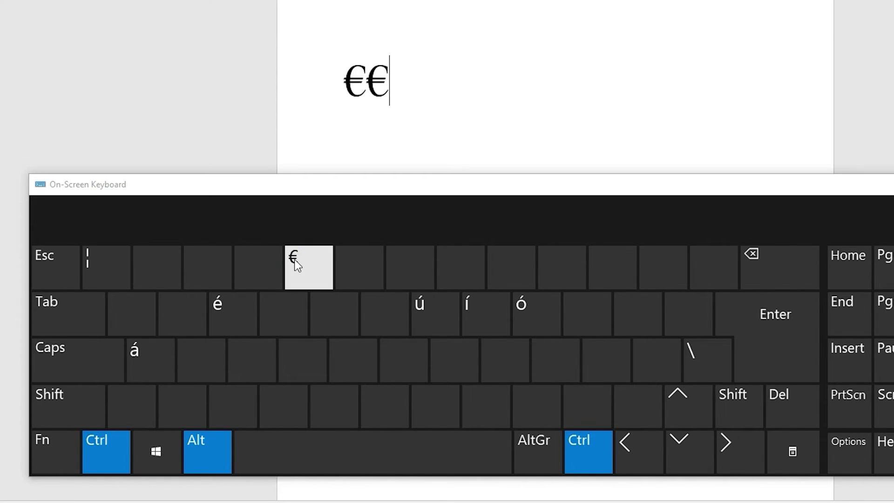
{"action": "left_click", "coordinate": [295, 259]}
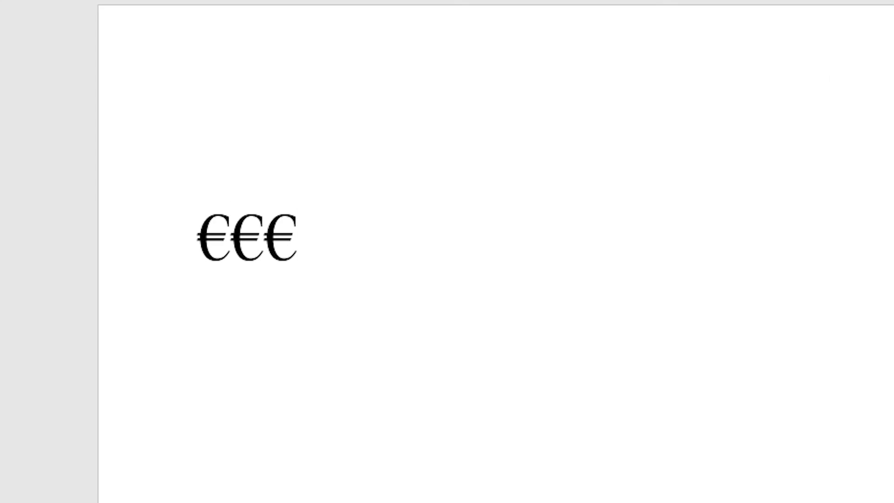
{"action": "type", "text": "€€€€€€€€€"}
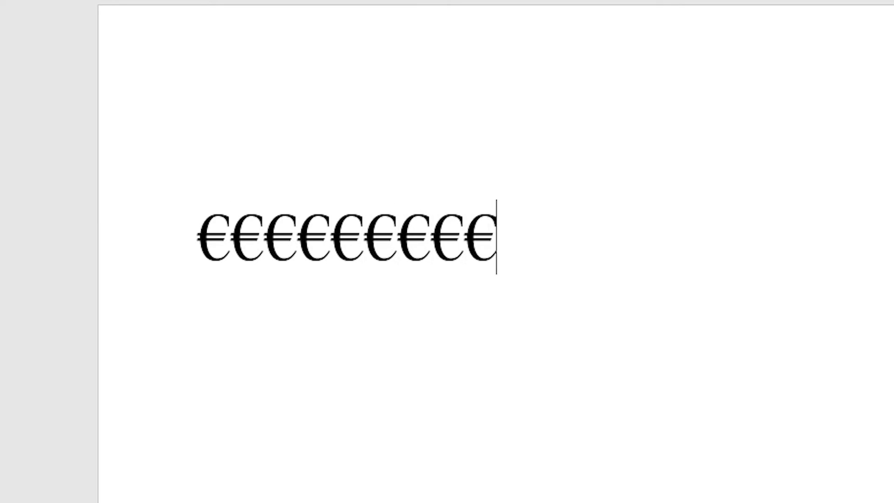
{"action": "type", "text": "€€€€€€€"}
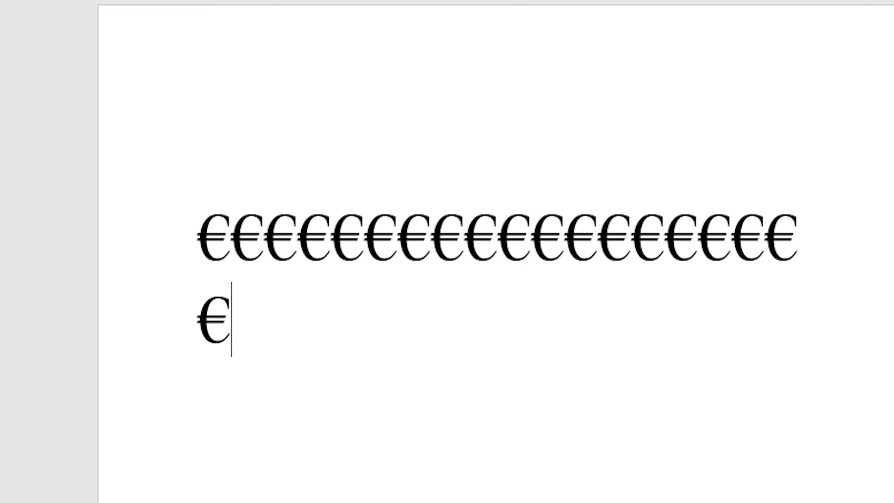